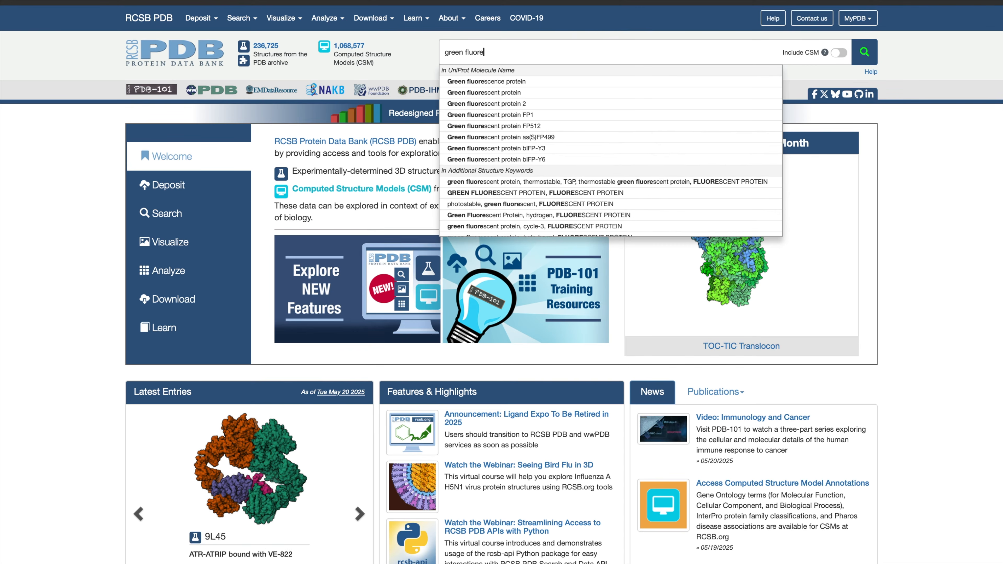
Search for "Green fluorescent protein" as a UniProt molecule name and open entry 1EMA from the results.
click(759, 82)
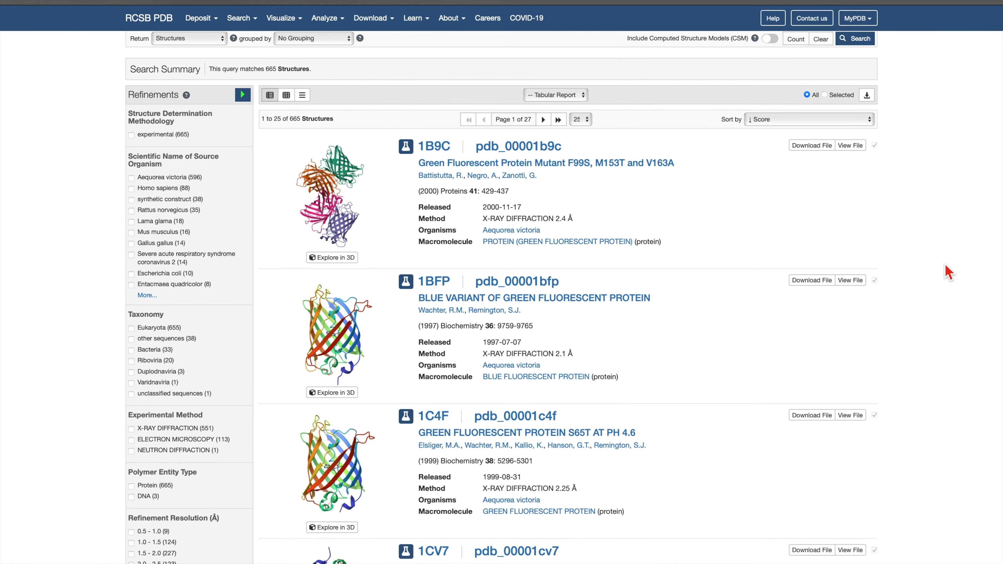
scroll(949, 271, down, 15)
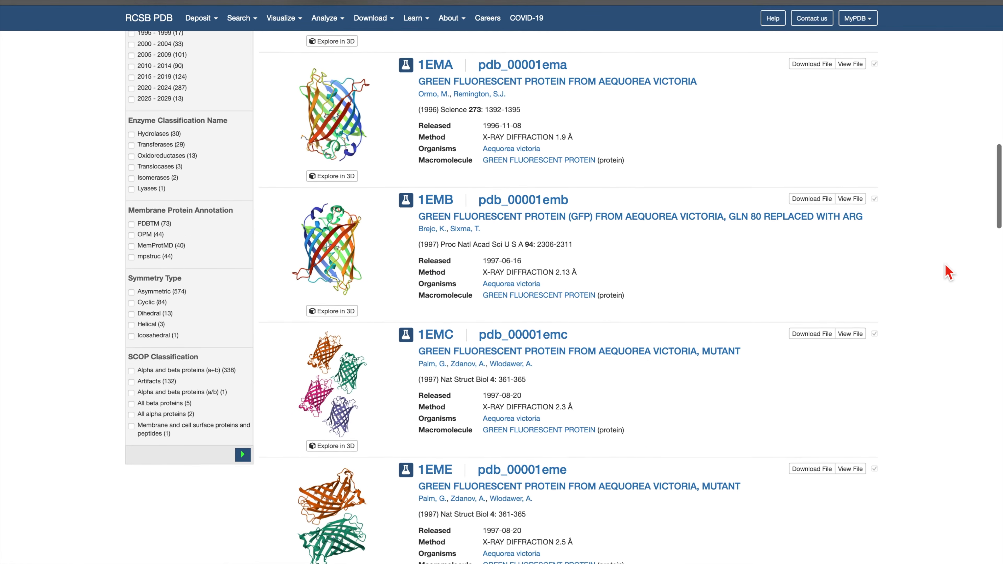
scroll(949, 272, down, 1)
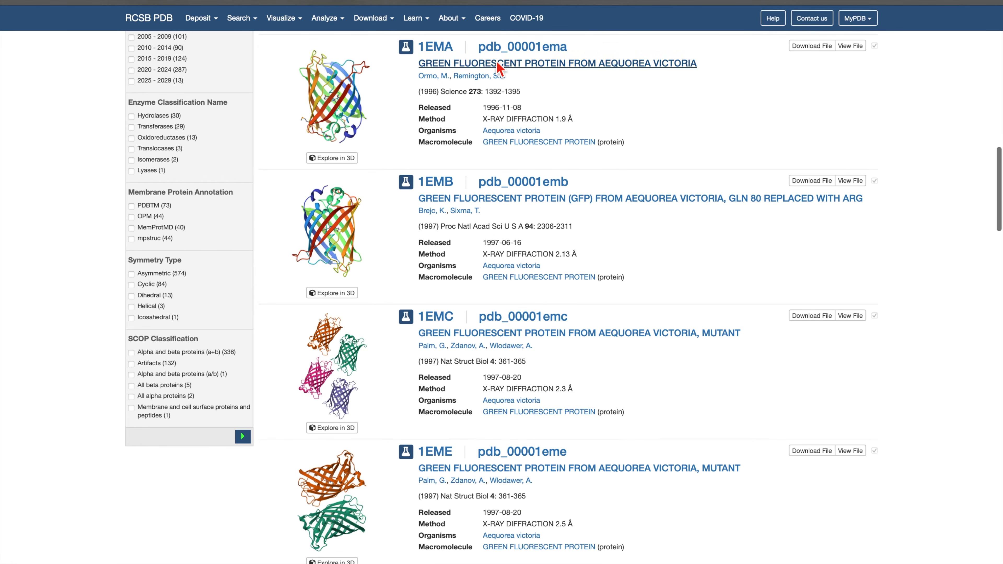
click(448, 49)
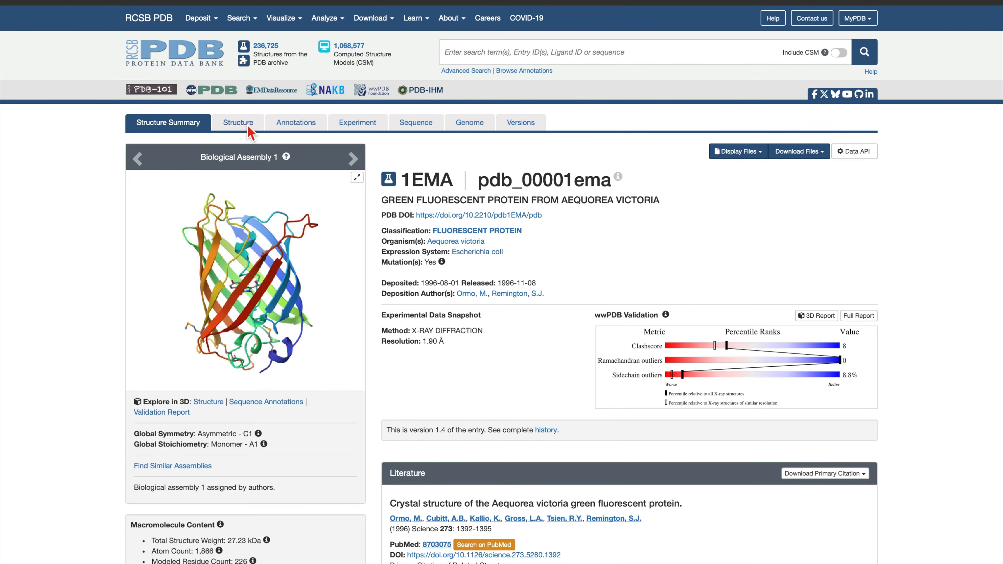
Open the 3D structure view of 1EMA and hide the non-standard and water components.
click(238, 123)
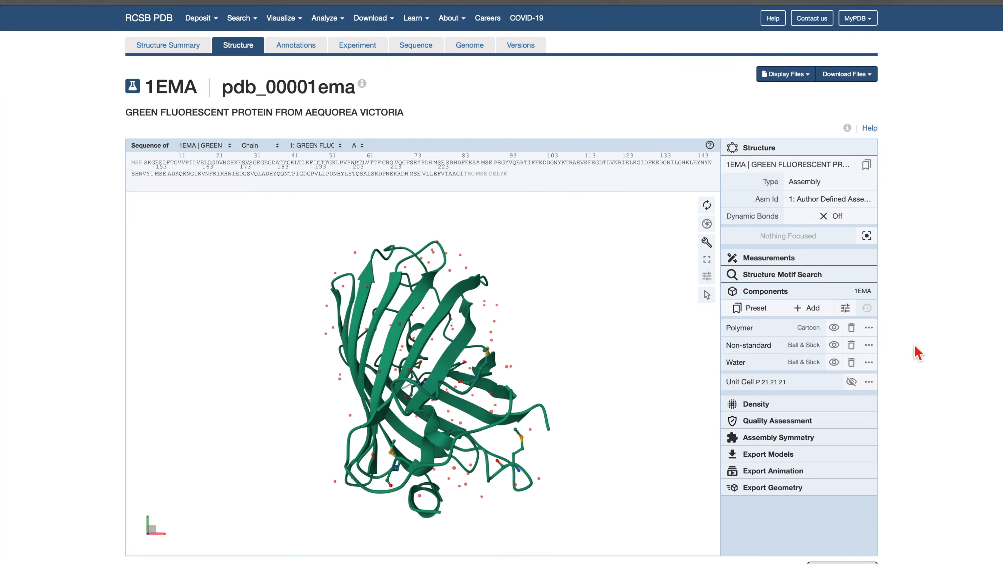
click(833, 345)
click(835, 363)
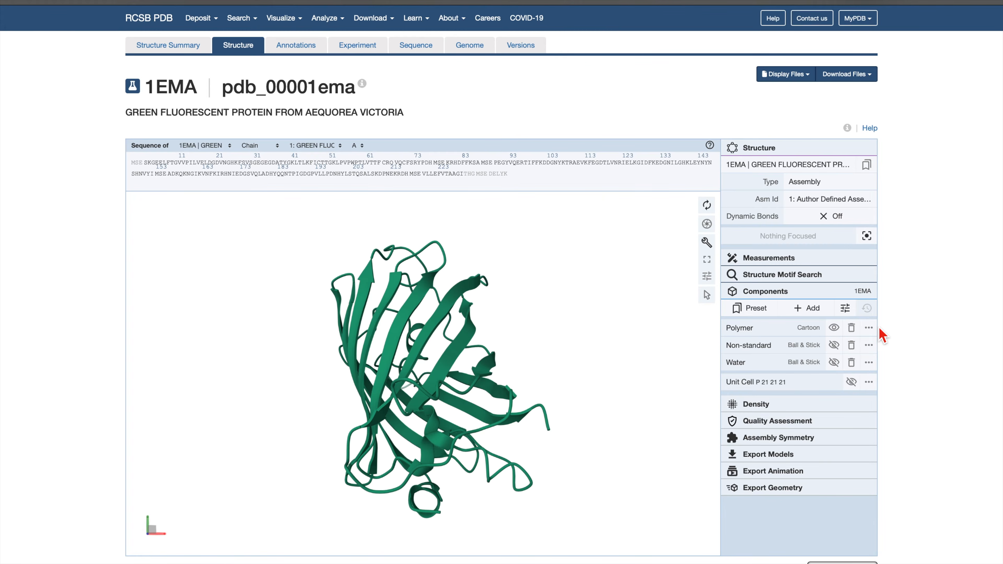
Change the polymer component's representation type to Ball & Stick.
click(869, 327)
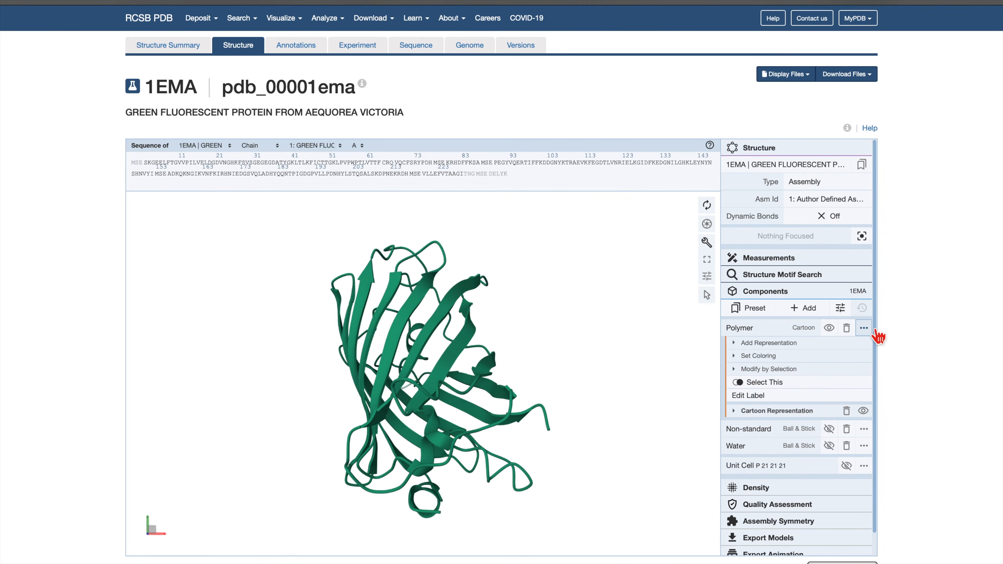
click(832, 413)
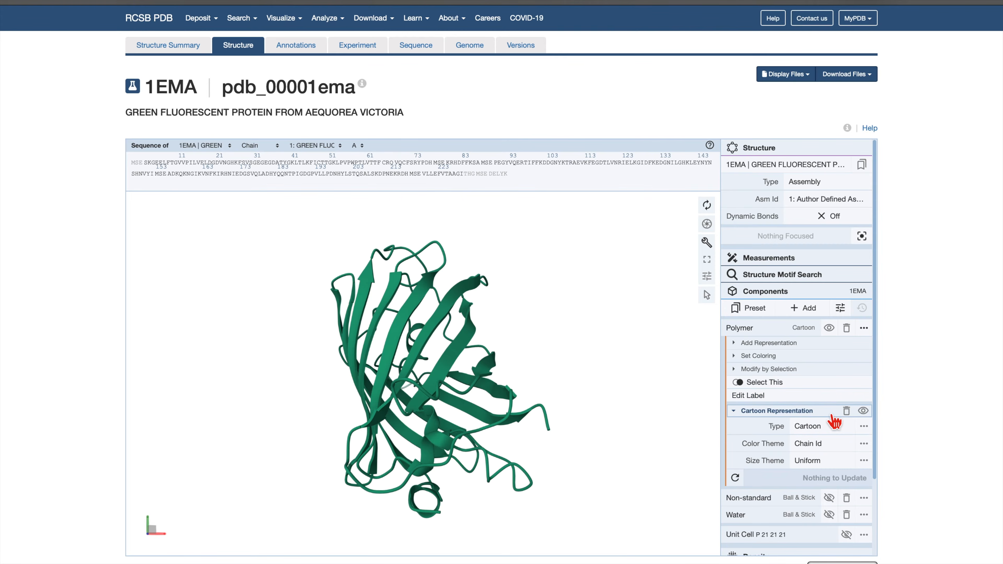
click(831, 428)
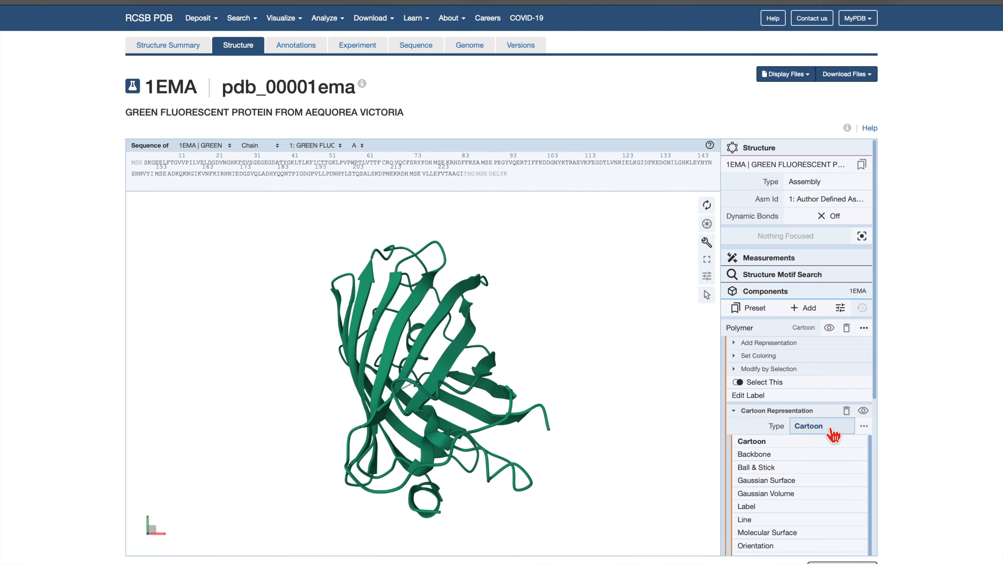
click(830, 470)
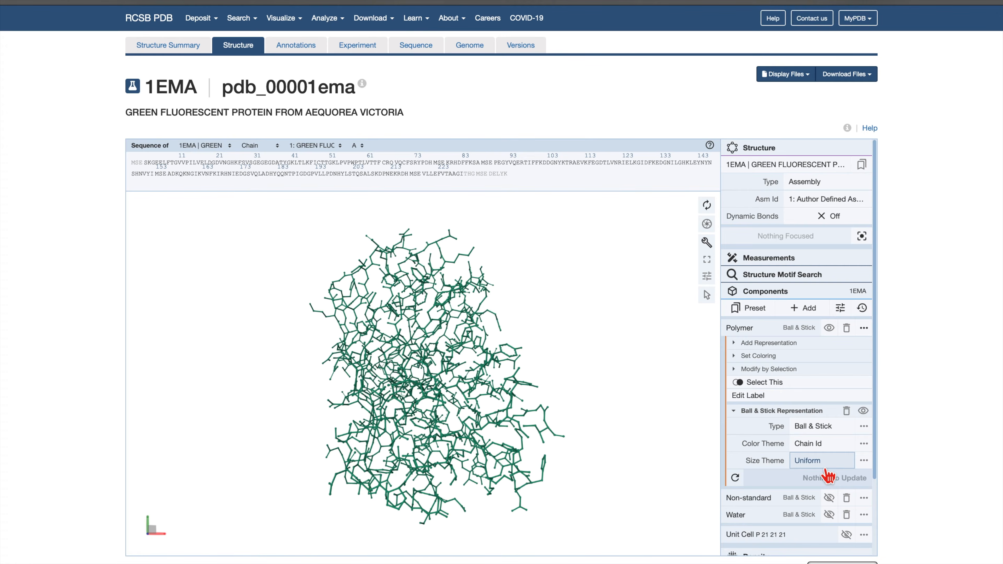
Color the polymer by the atom property Element Symbol.
click(820, 357)
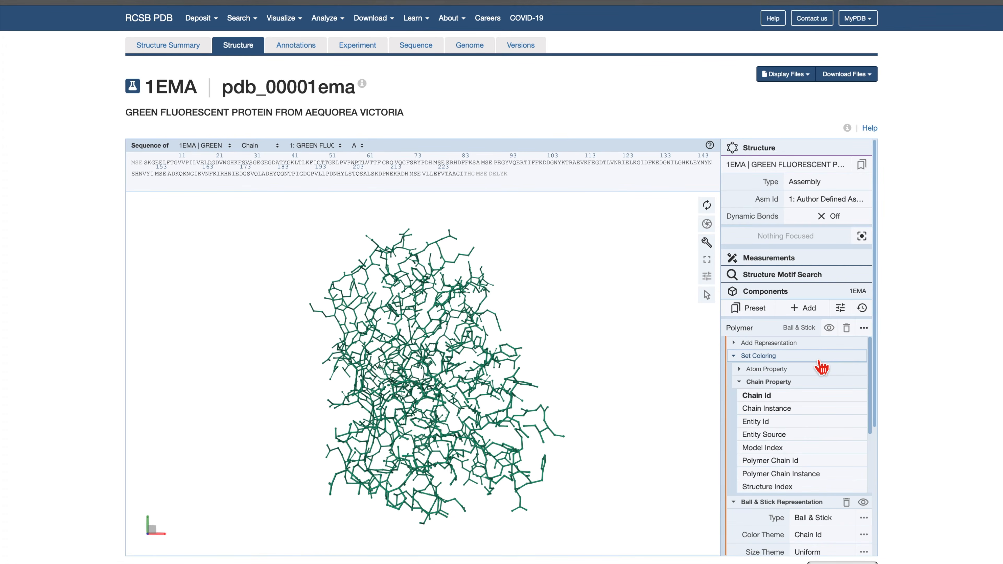
click(818, 368)
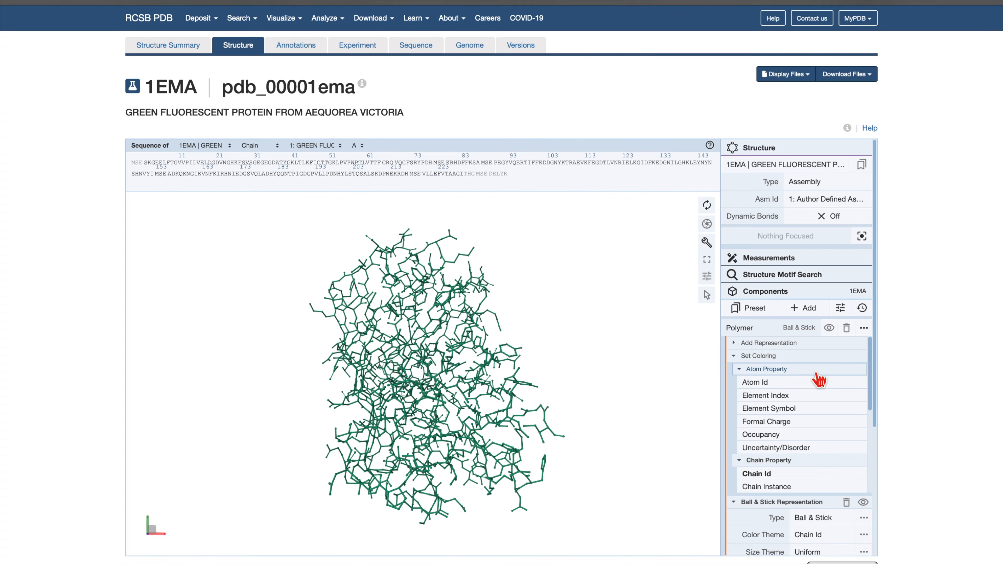
click(811, 408)
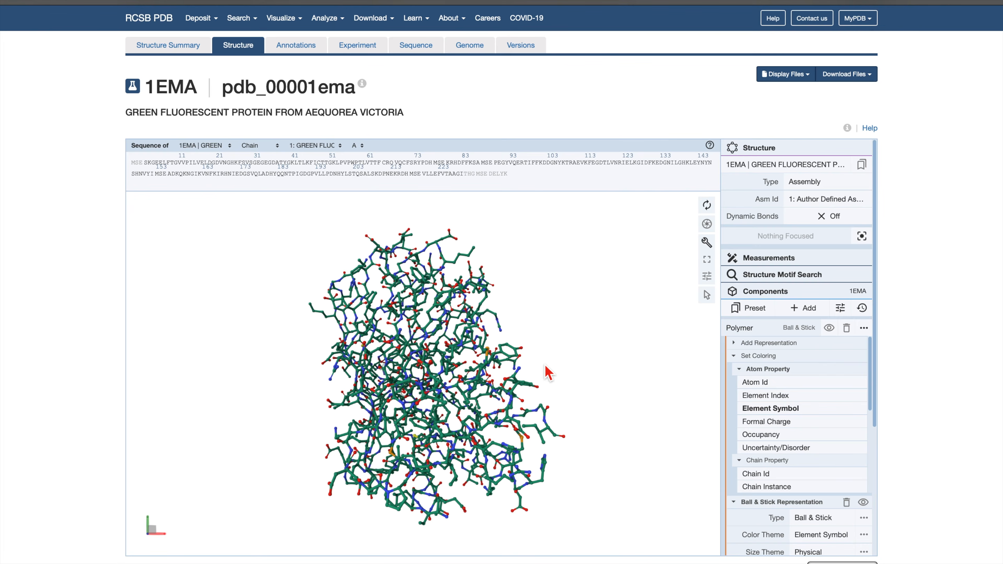
Examine the element-colored ball-and-stick polymer from different angles and at different distances.
drag(545, 367, 577, 343)
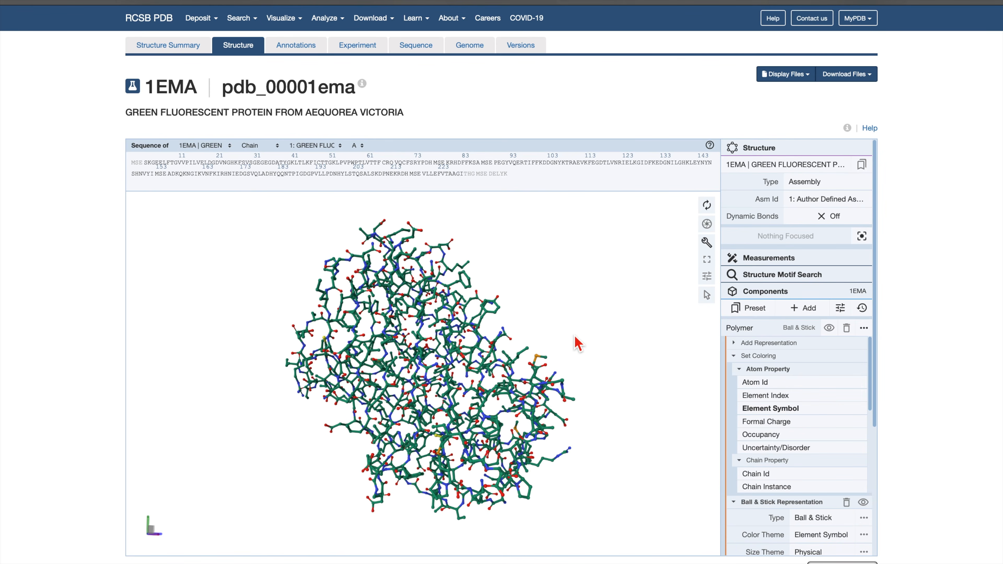
scroll(577, 343, up, 10)
scroll(576, 339, down, 10)
scroll(575, 339, up, 10)
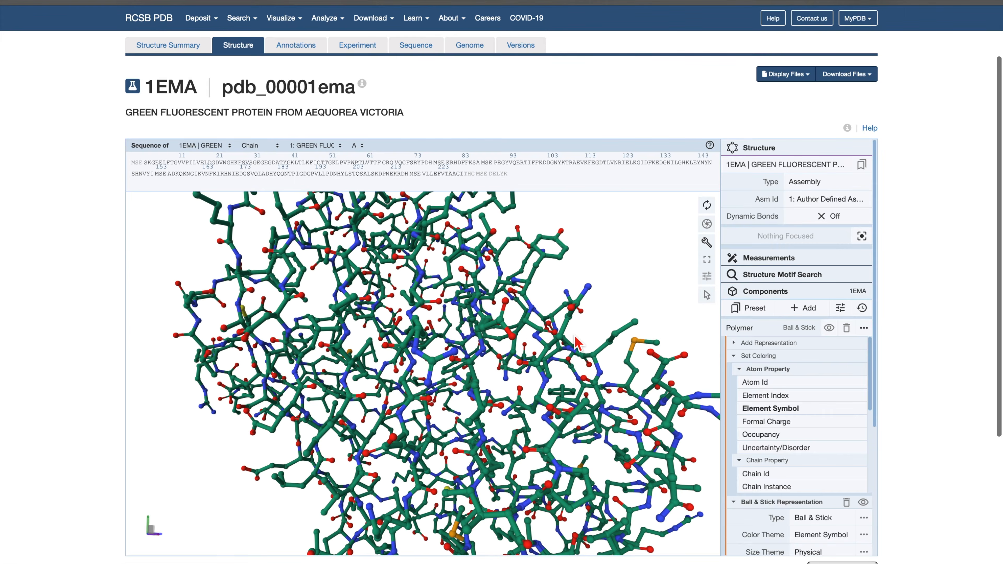
scroll(577, 343, down, 10)
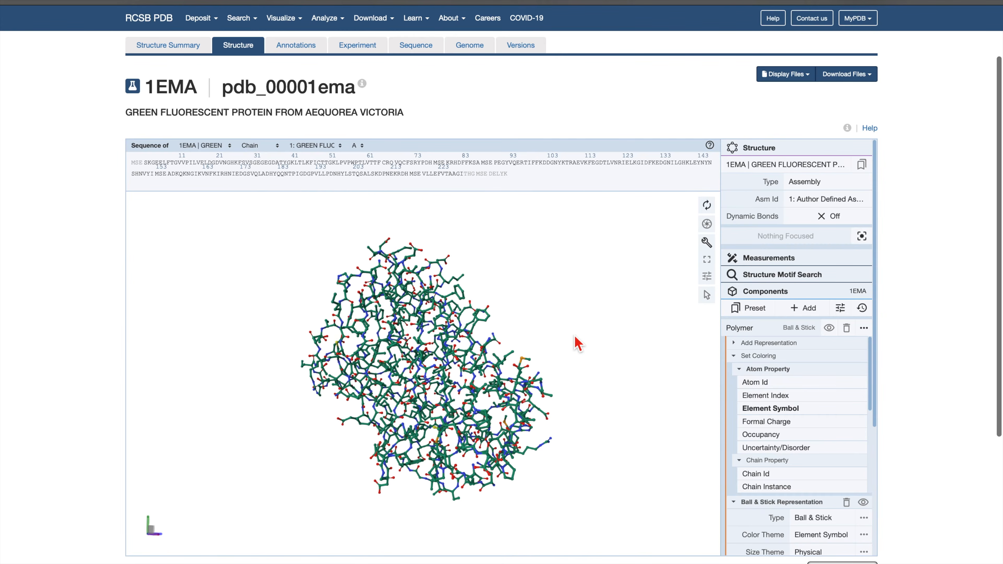
mouse_move(575, 336)
right_down()
mouse_move(481, 334)
mouse_move(650, 339)
mouse_move(557, 349)
mouse_move(597, 343)
mouse_move(600, 319)
mouse_move(592, 341)
right_up()
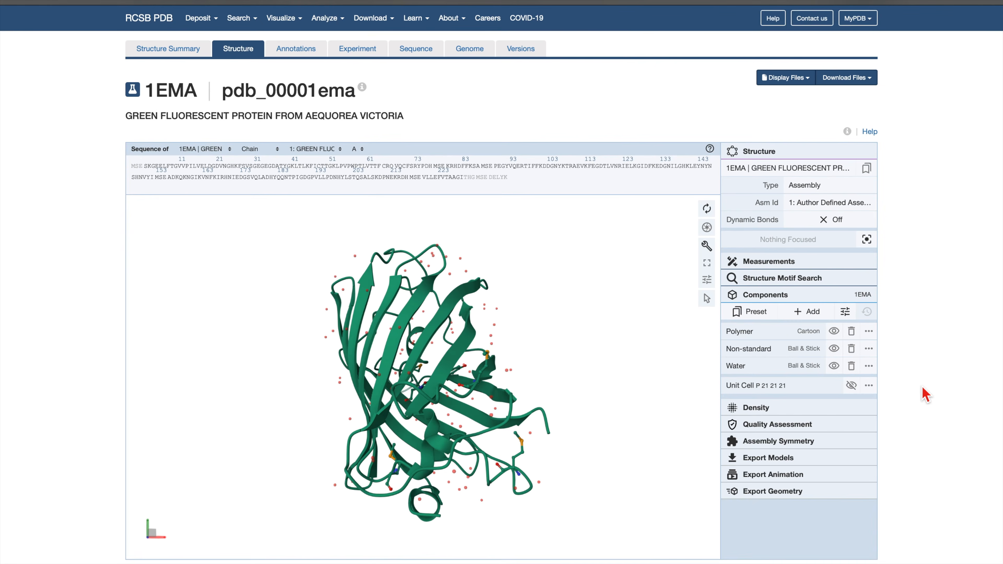
Hide the non-standard and water components and select the CRO 65 residue in the sequence.
click(834, 349)
click(834, 366)
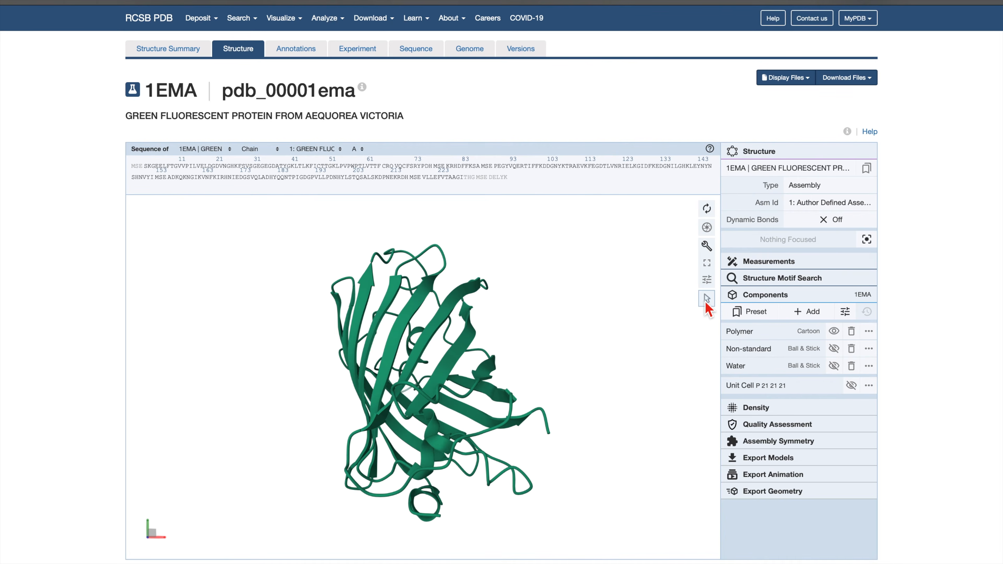
click(707, 299)
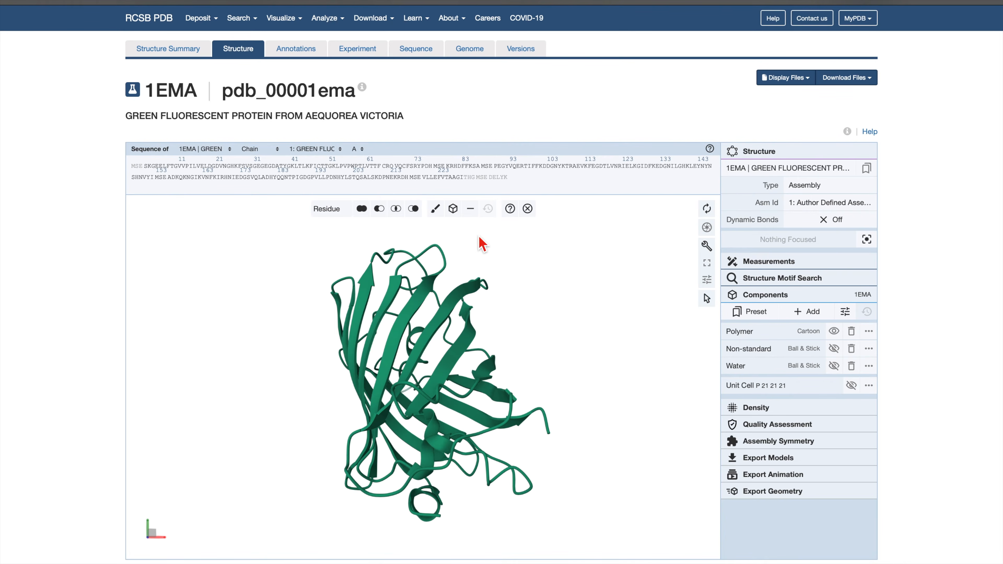
click(348, 216)
click(361, 208)
click(389, 167)
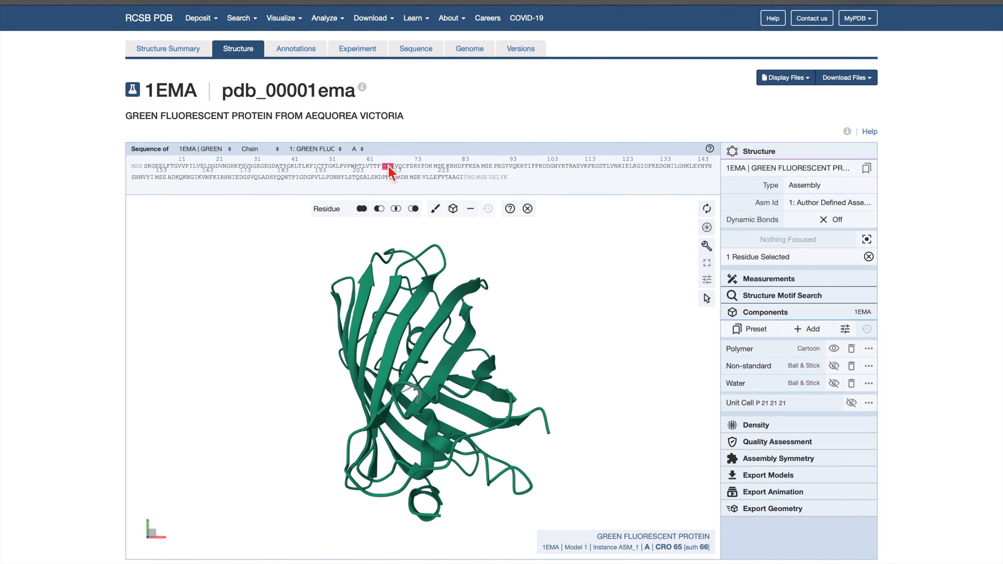
Create a component from the selected residue with a Ball & Stick representation and the label "chromophore".
click(454, 209)
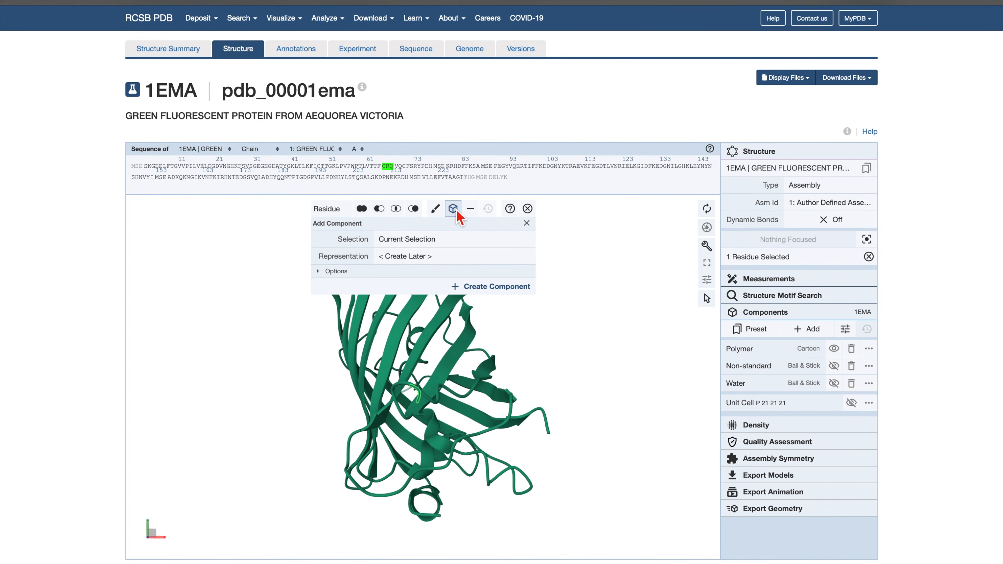
click(455, 256)
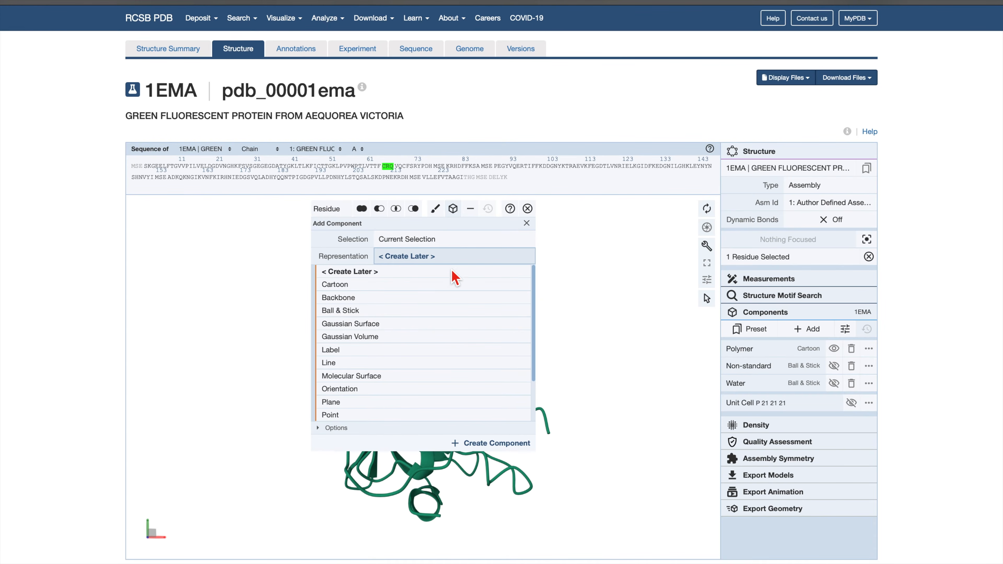
click(446, 310)
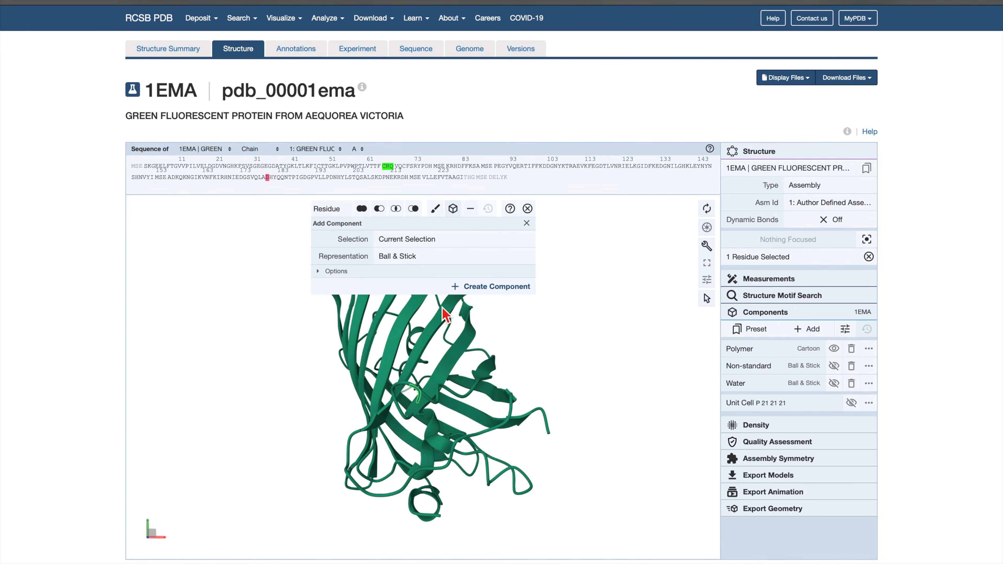
click(436, 272)
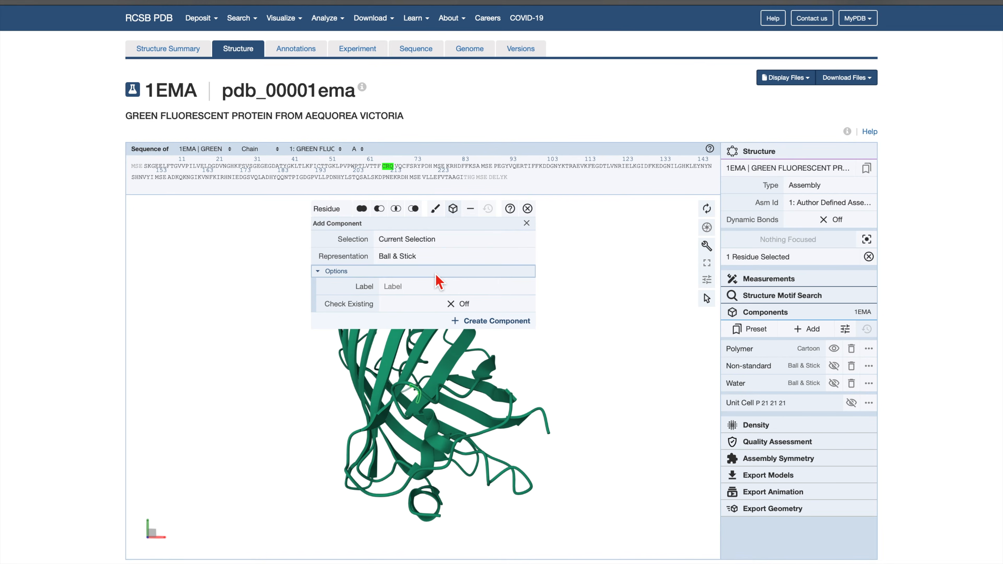
click(434, 286)
text(chromophore)
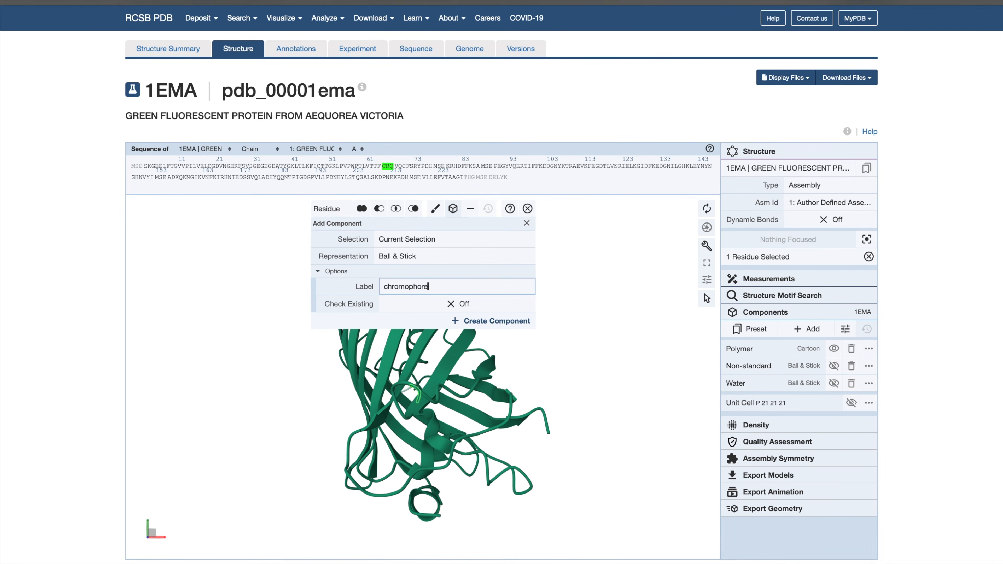
key(Tab)
click(459, 321)
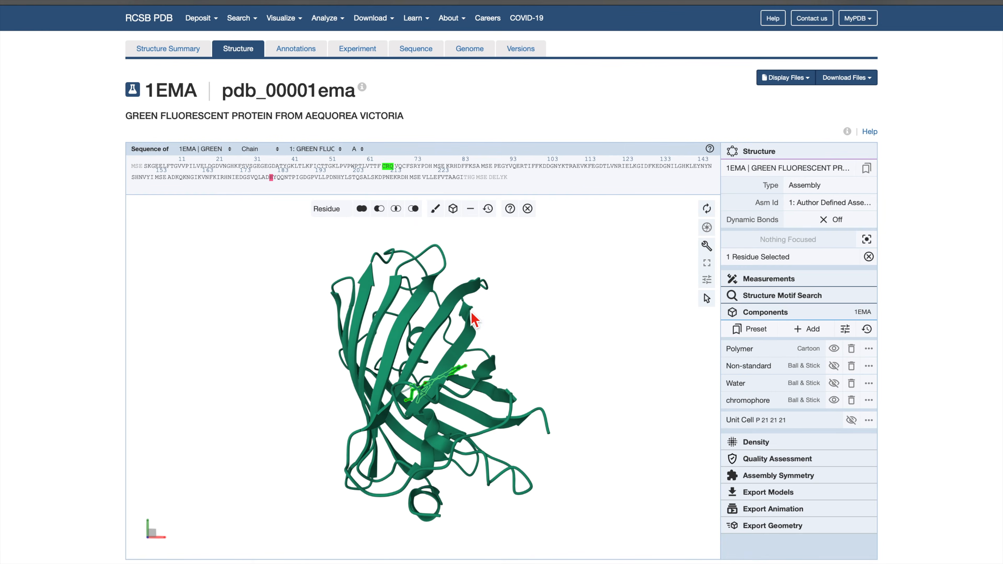
Clear the residue selection and toggle the chromophore component's visibility to examine its place inside the protein.
click(833, 400)
click(833, 400)
click(833, 400)
drag(625, 410, 621, 368)
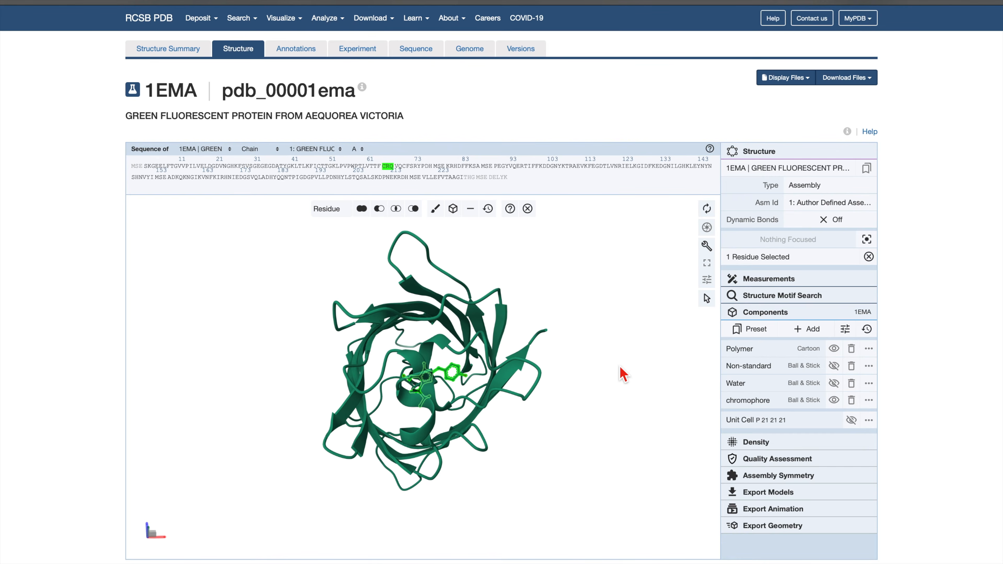
click(623, 373)
click(834, 383)
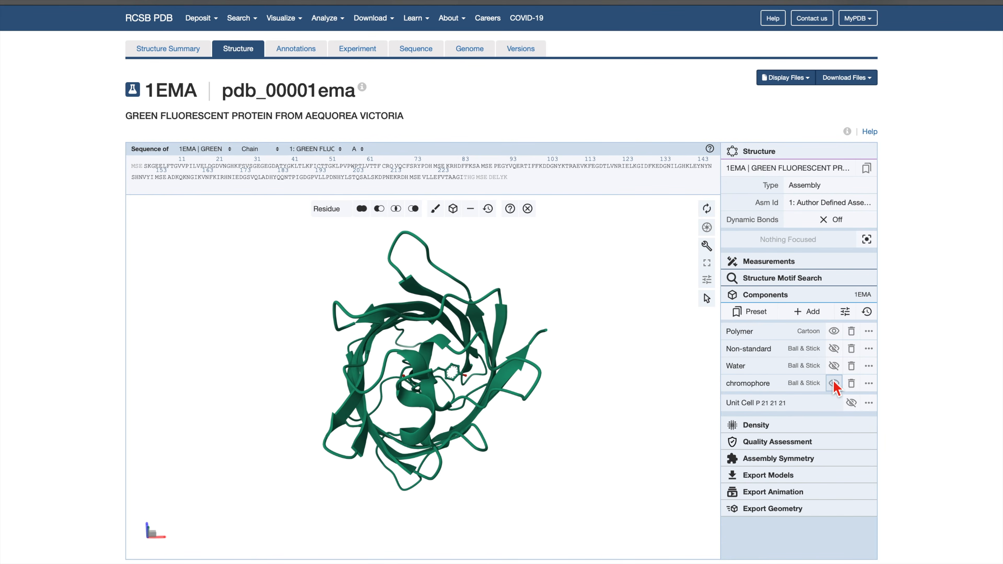
click(833, 383)
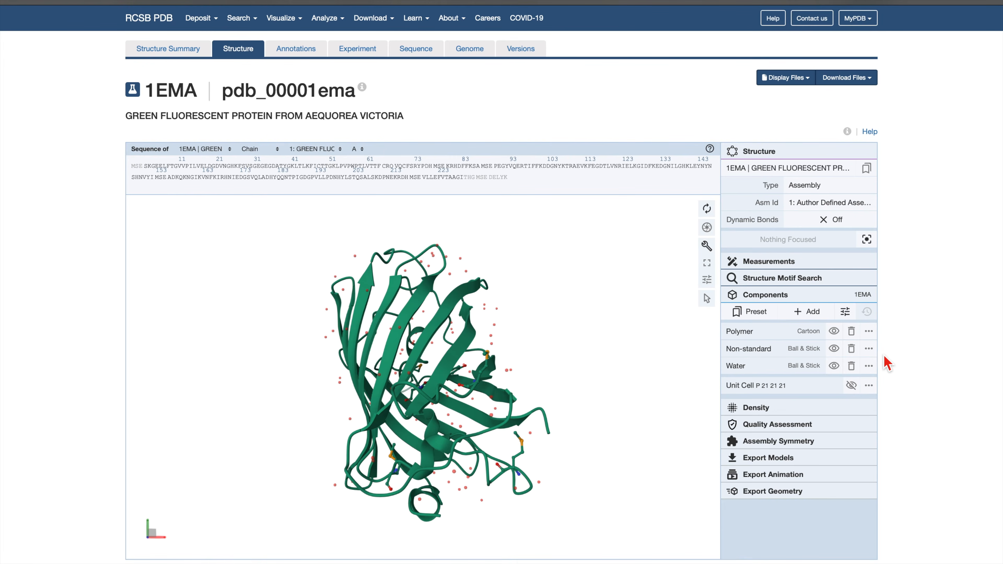
Hide the non-standard and water components and change the polymer's representation type to Line.
click(834, 348)
click(834, 365)
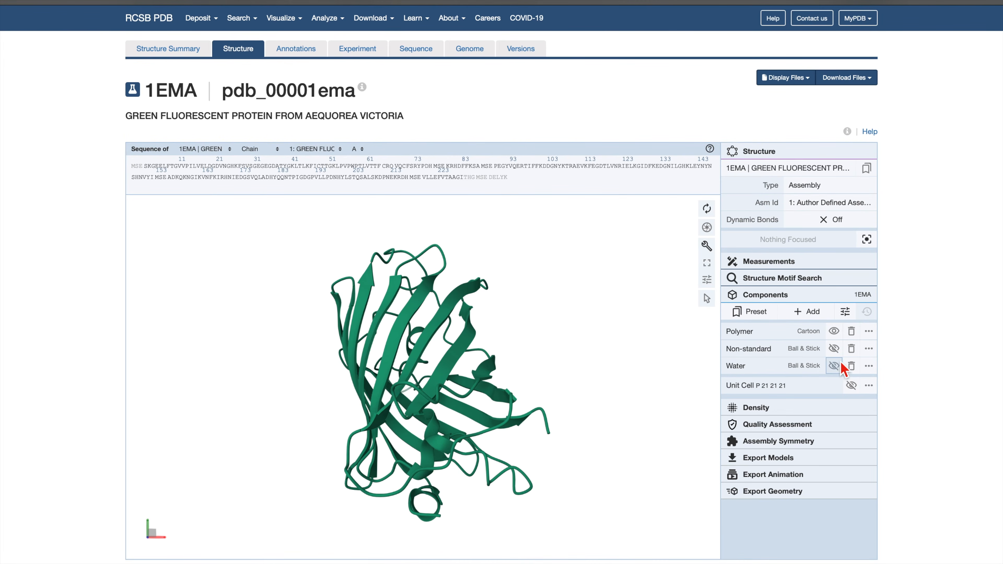
click(868, 331)
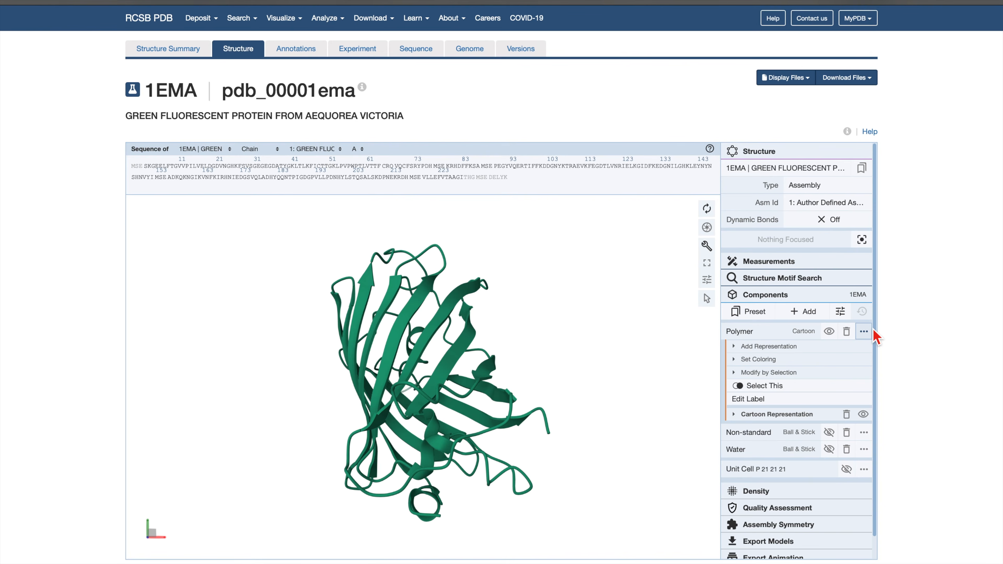
click(822, 413)
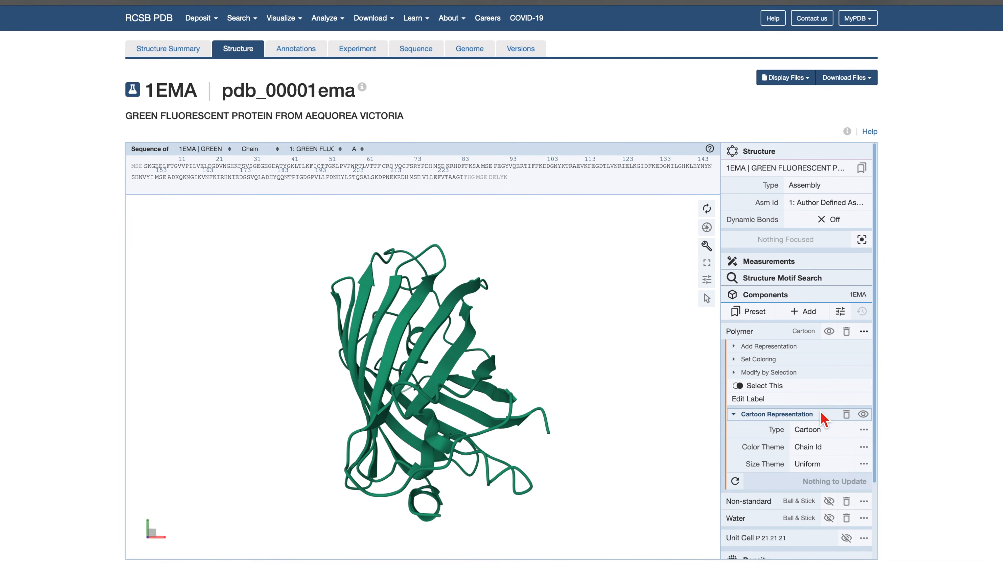
click(821, 429)
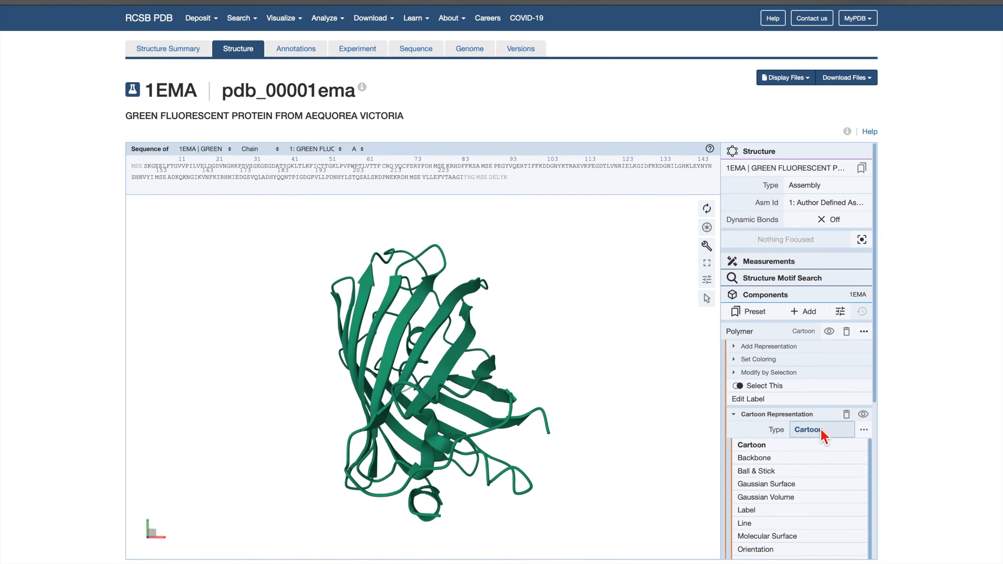
click(808, 523)
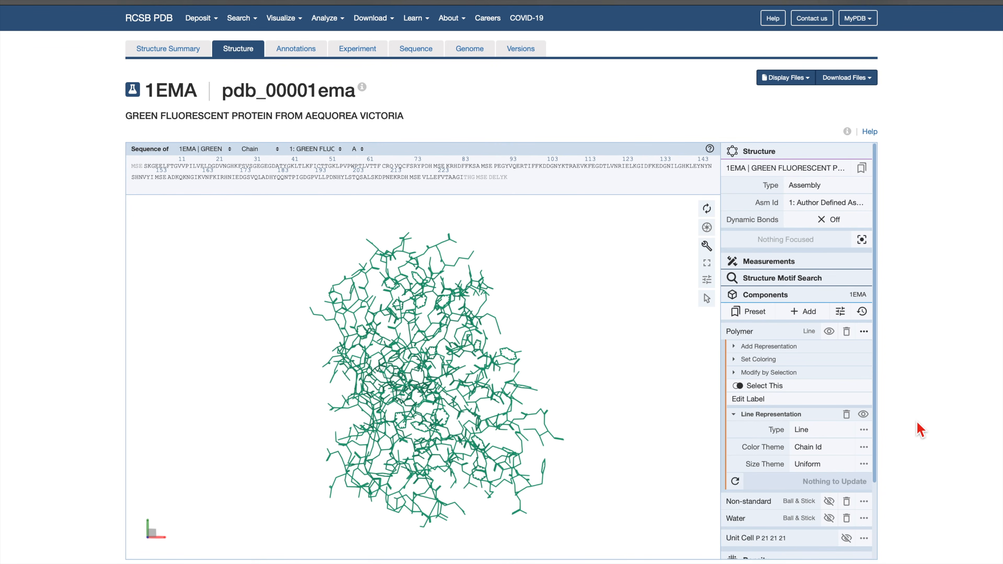
Set the size factor of the polymer's Line representation to 4.
click(863, 430)
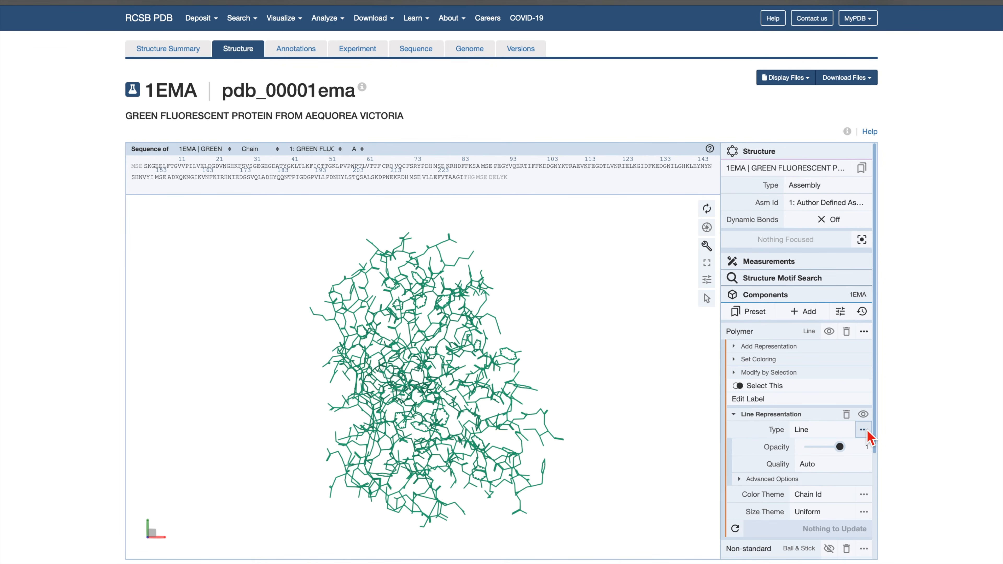
click(847, 480)
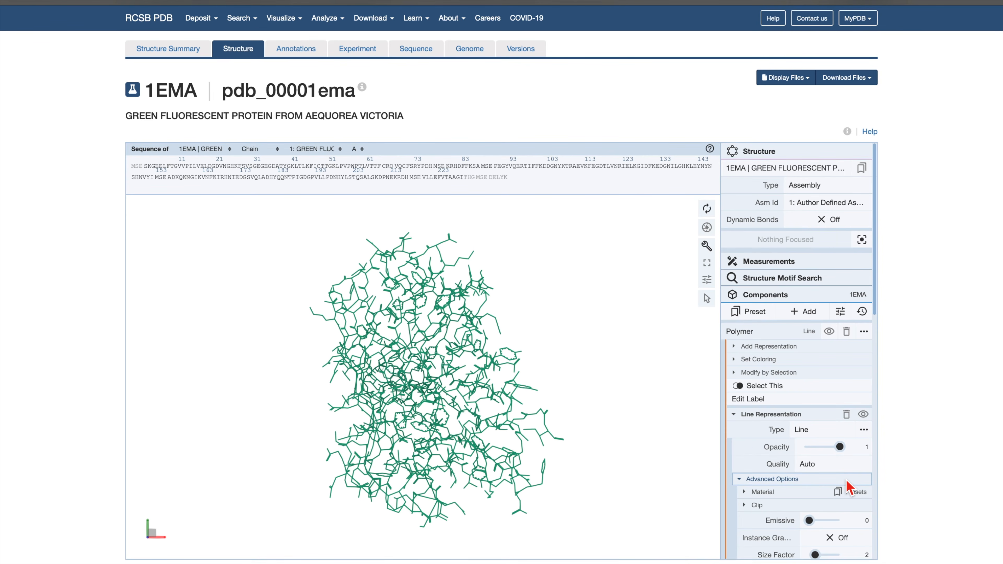
scroll(848, 490, down, 3)
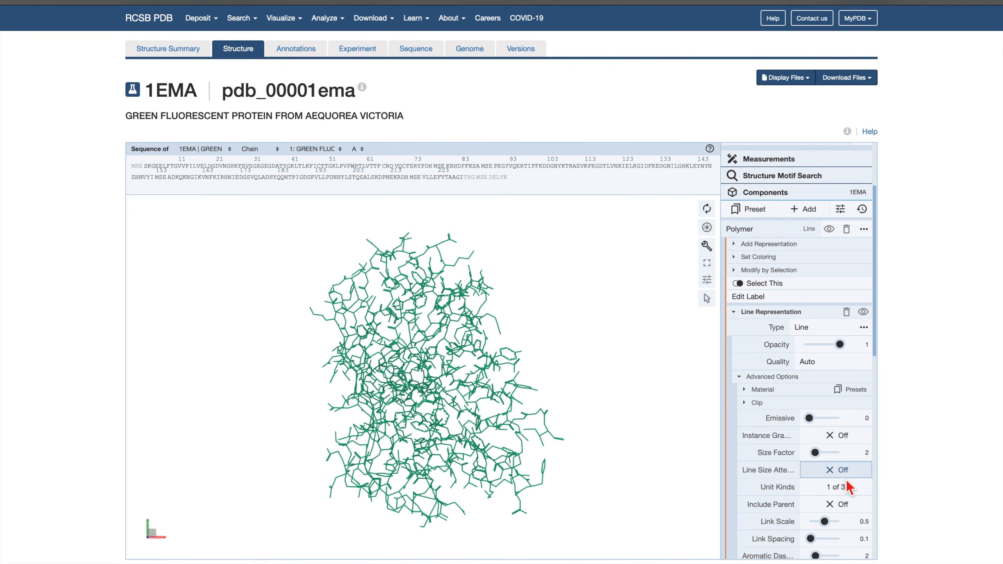
drag(815, 452, 823, 453)
click(870, 452)
key(BackSpace)
key(BackSpace)
key(BackSpace)
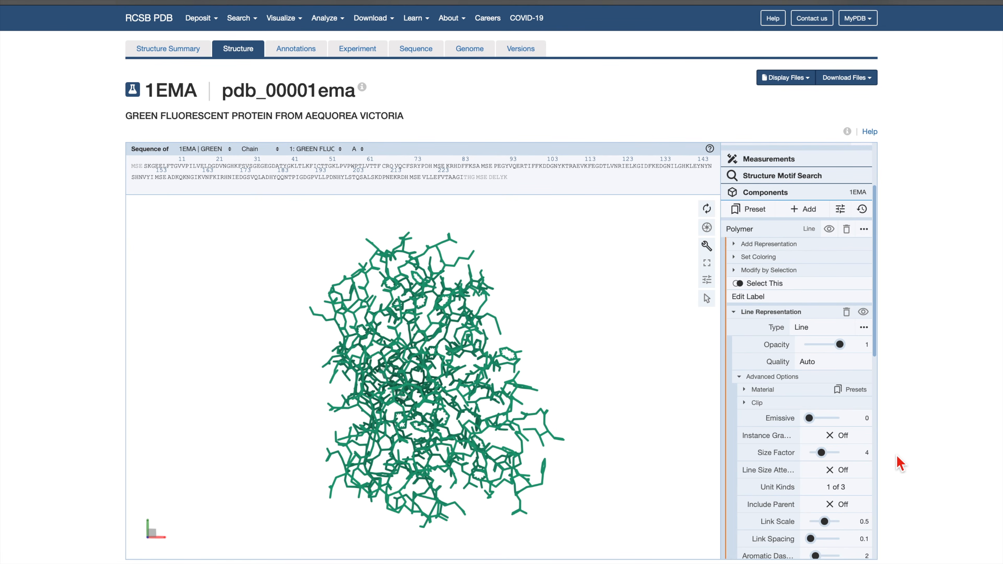
Add a Non-covalent Interactions representation to the polymer component.
click(843, 254)
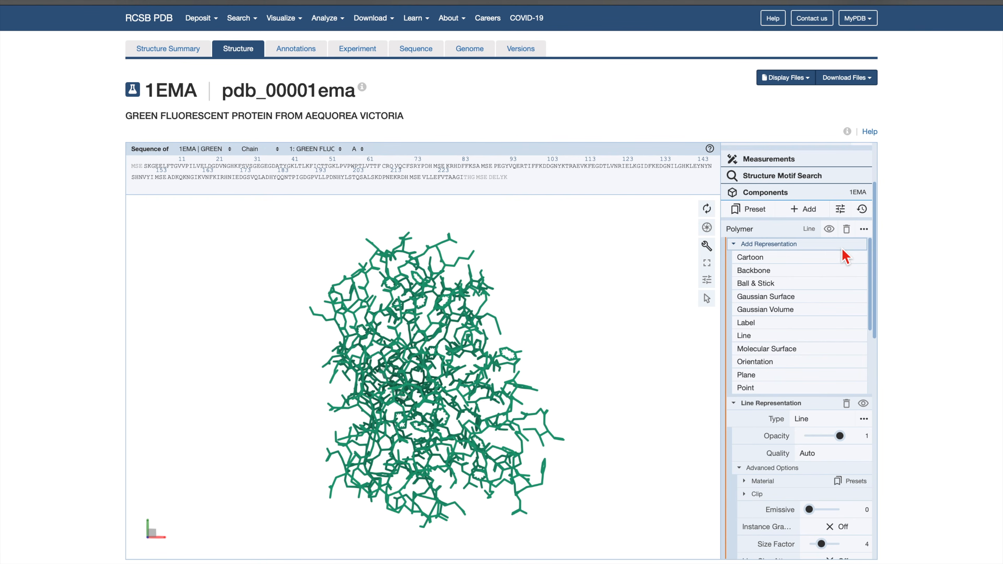
scroll(844, 256, down, 5)
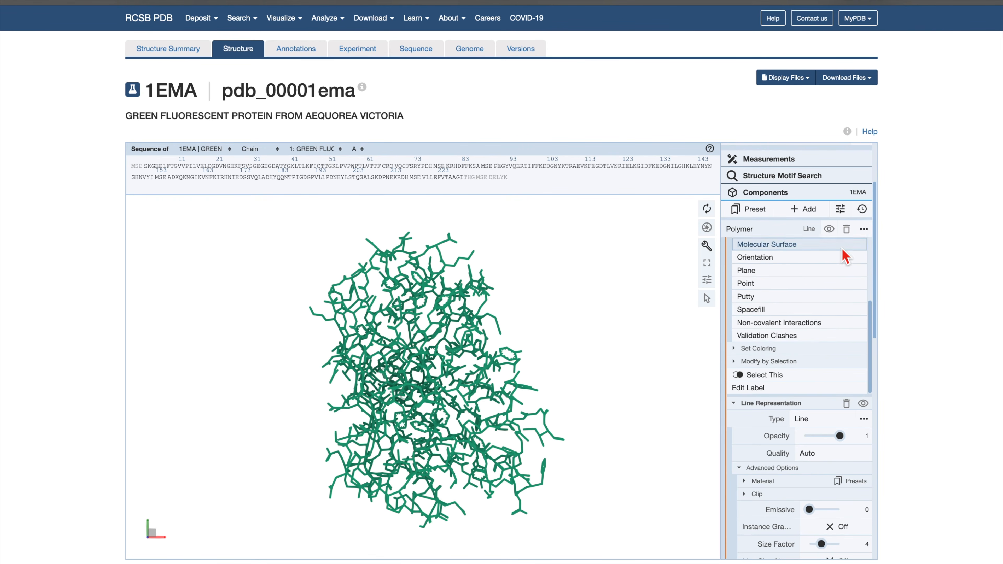
click(839, 322)
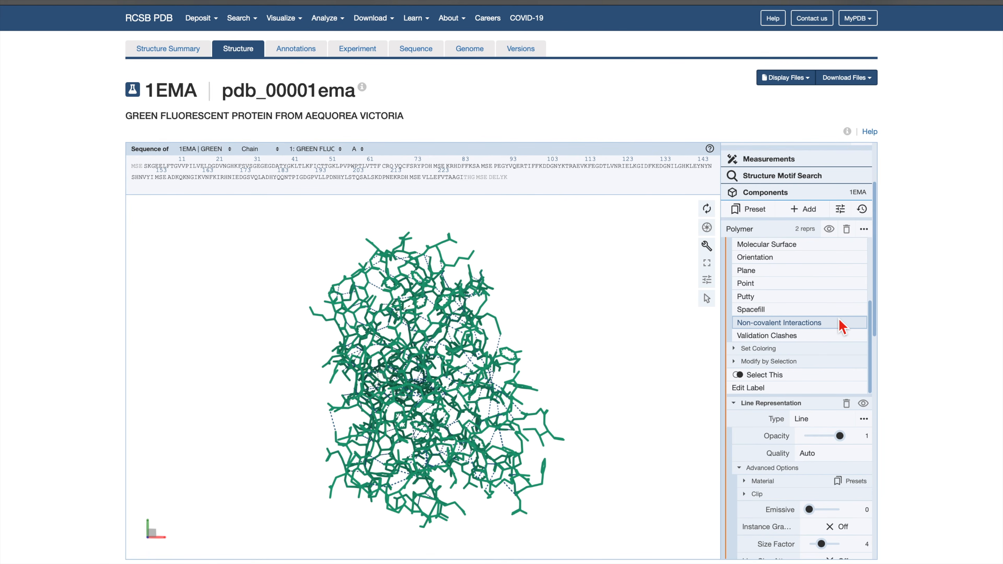
Color the polymer by the Element Symbol atom property.
click(836, 350)
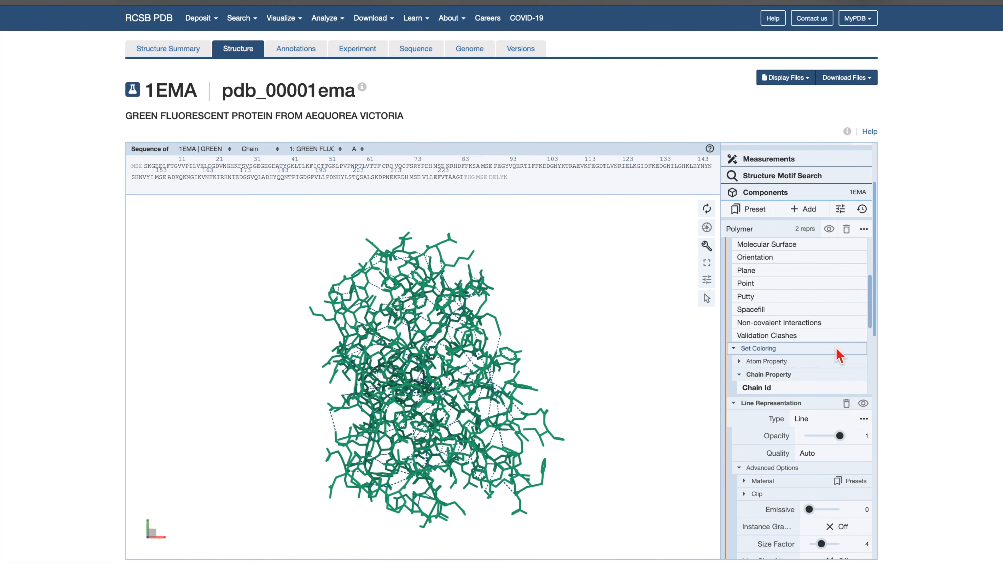
click(838, 361)
scroll(840, 368, down, 2)
click(840, 365)
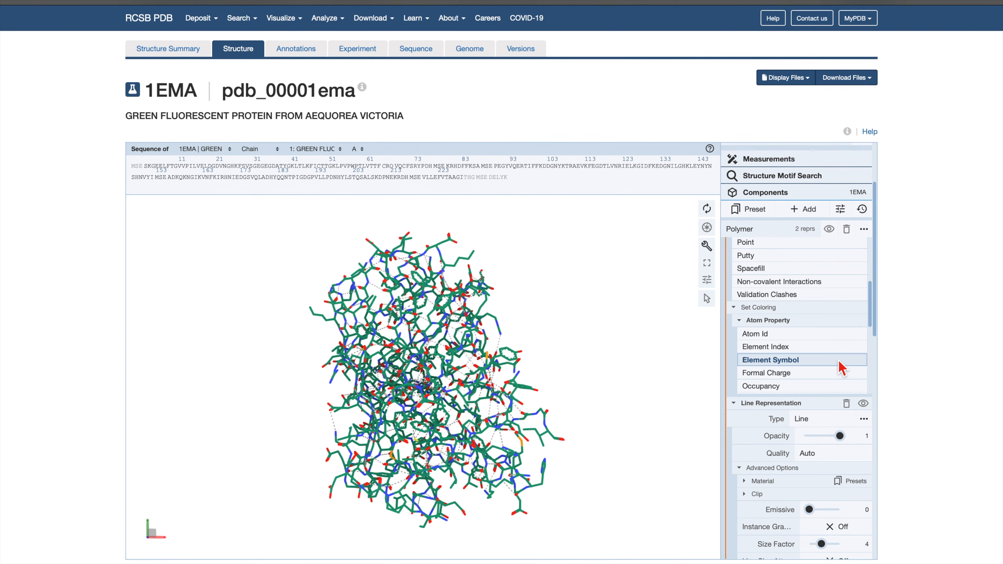
Turn on the Outline display setting for the 3D view and rotate the protein to inspect it from another side.
click(714, 280)
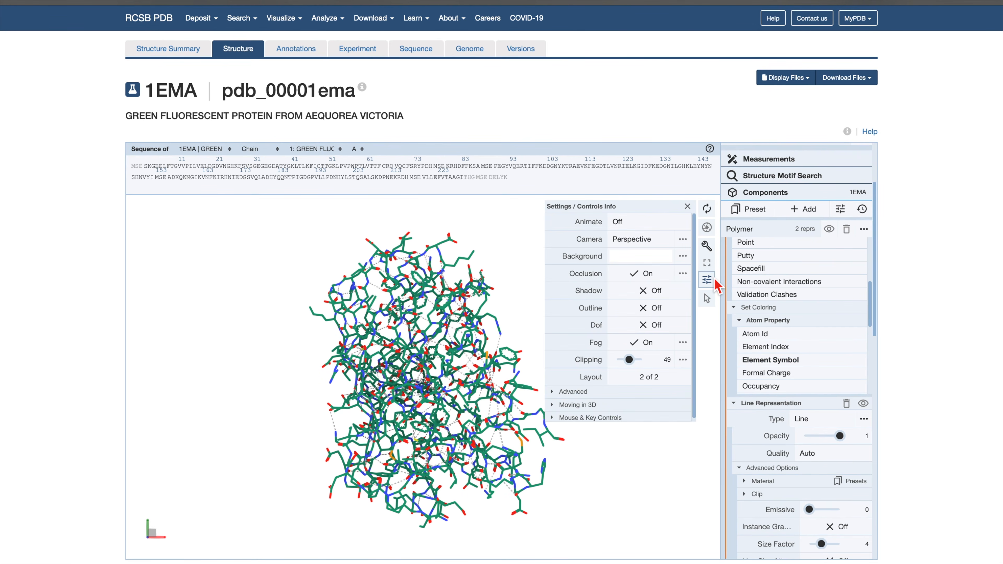
click(671, 308)
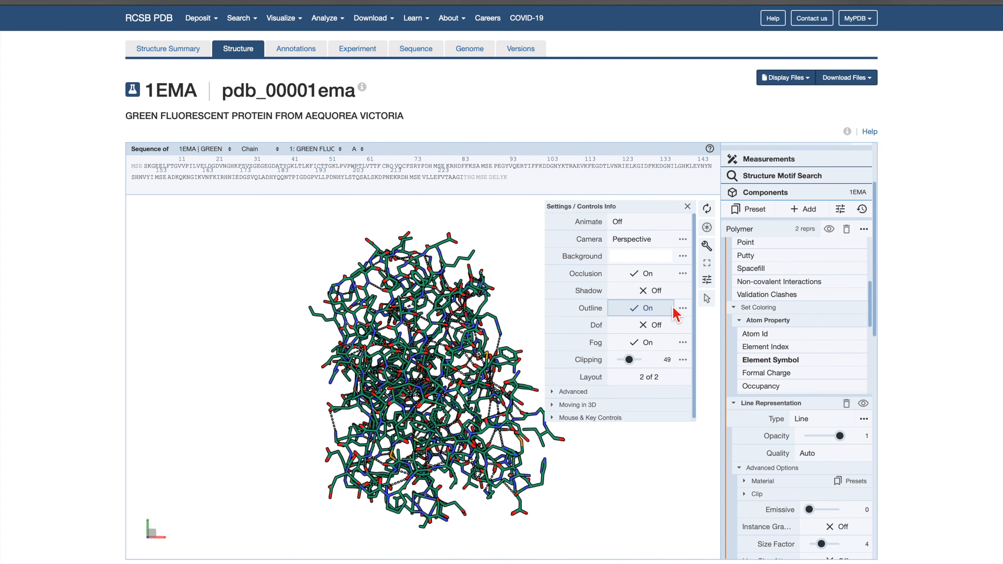
click(687, 206)
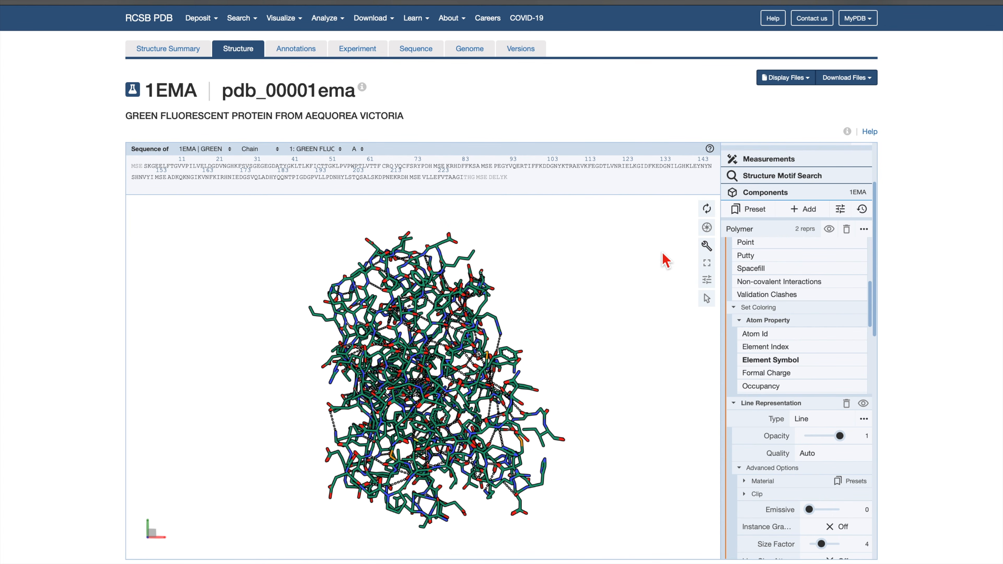
drag(618, 347, 356, 333)
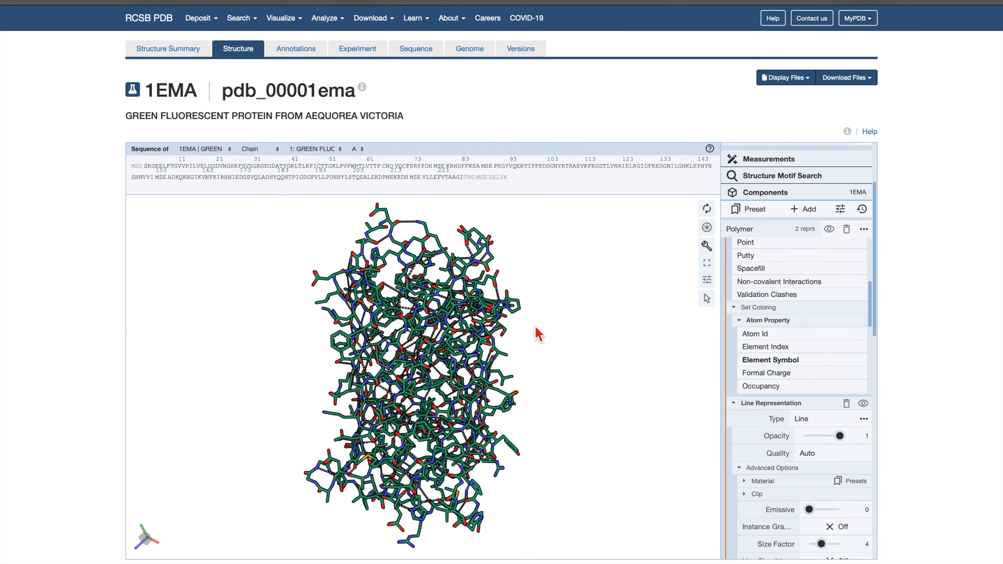